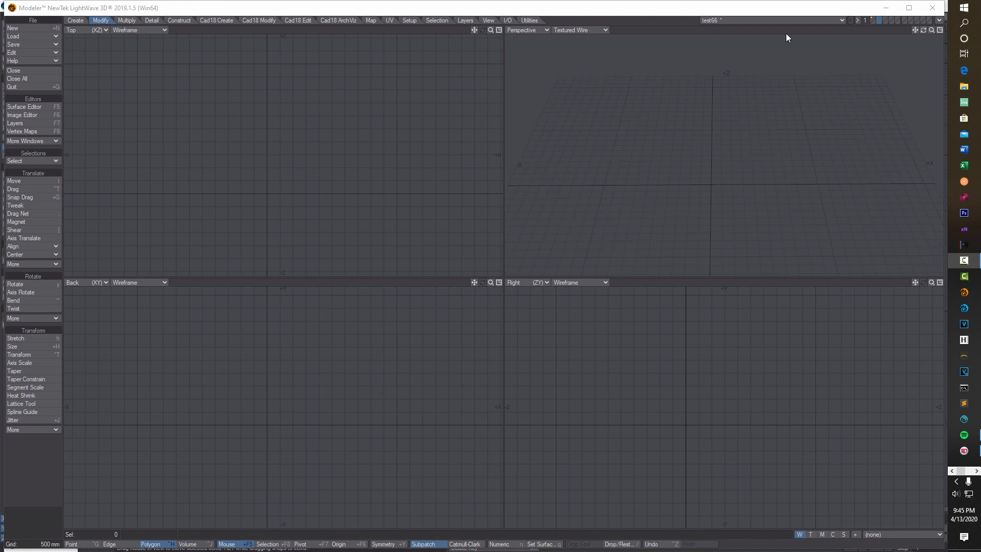
Step: Inspect the slab with two prongs in the first layer, leaving the empty second layer active
{"action": "left_click", "coordinate": [875, 21]}
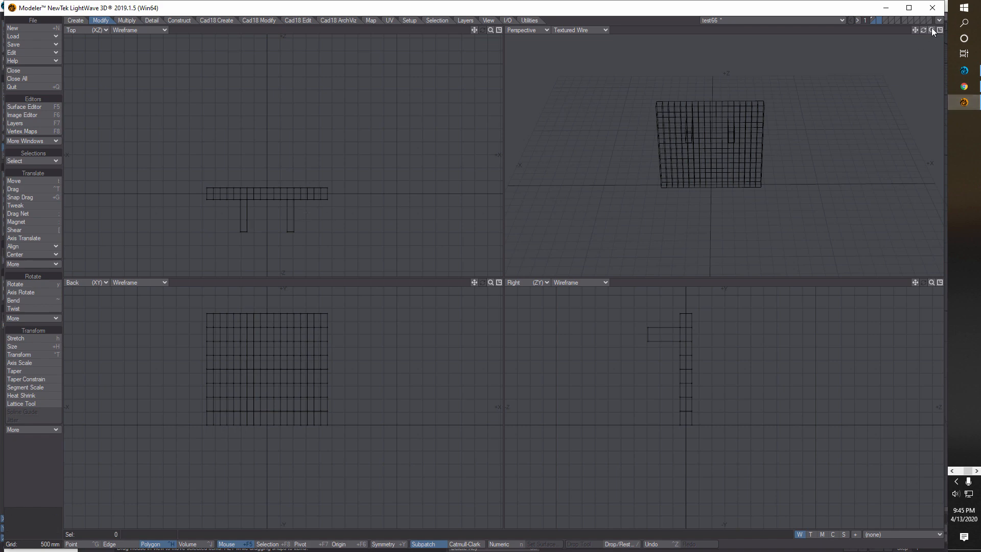
{"action": "left_click_drag", "start_coordinate": [931, 32], "coordinate": [880, 40]}
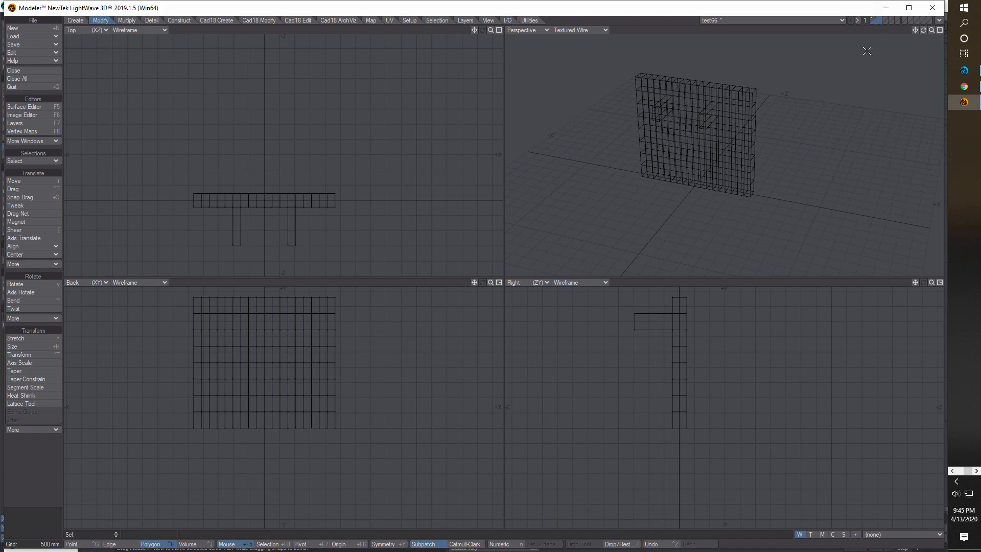
{"action": "left_click", "coordinate": [873, 20]}
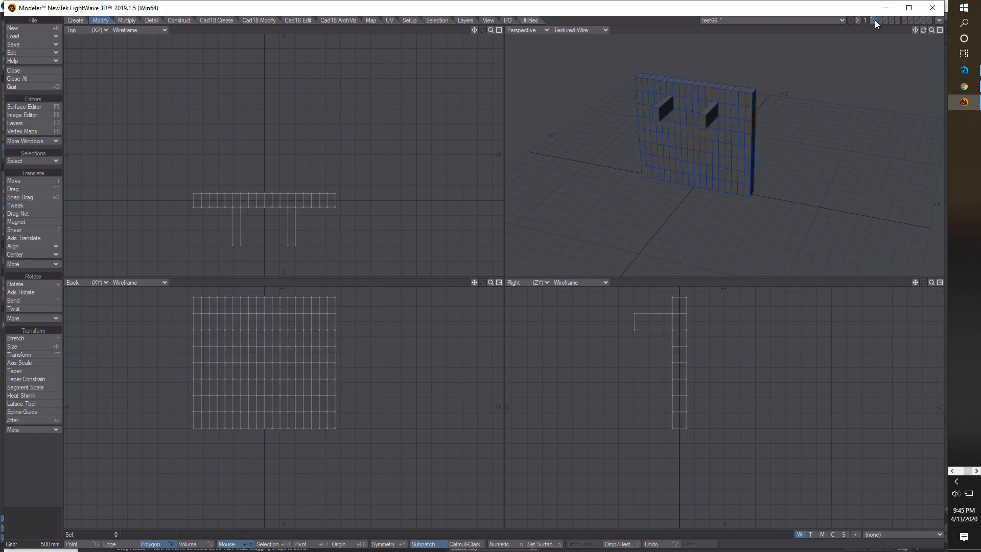
{"action": "left_click", "coordinate": [878, 19]}
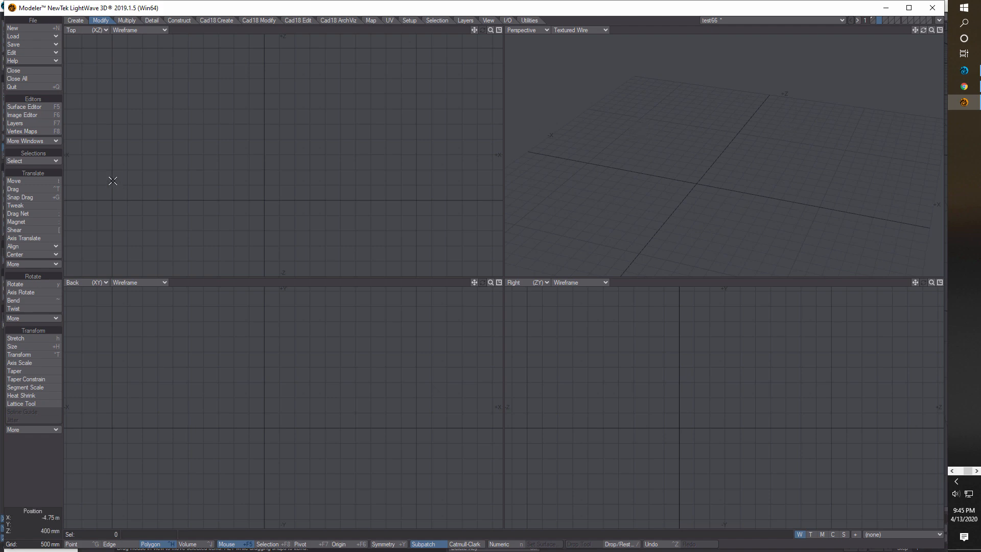
Step: Create a small flat rectangular box polygon in the Top view and centre it on the origin
{"action": "left_click", "coordinate": [76, 20]}
{"action": "left_click", "coordinate": [20, 181]}
{"action": "left_click_drag", "start_coordinate": [252, 127], "coordinate": [304, 197]}
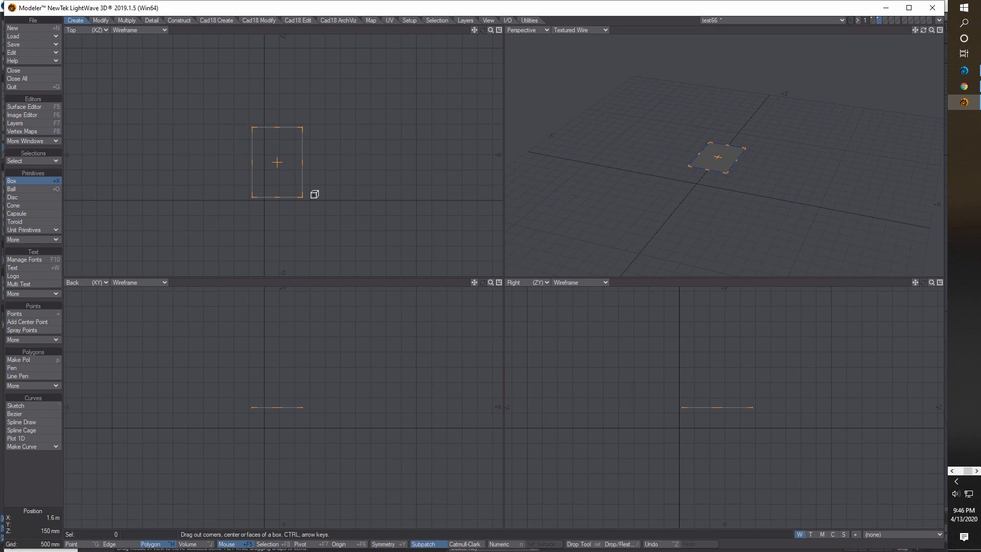
{"action": "key", "text": "Return"}
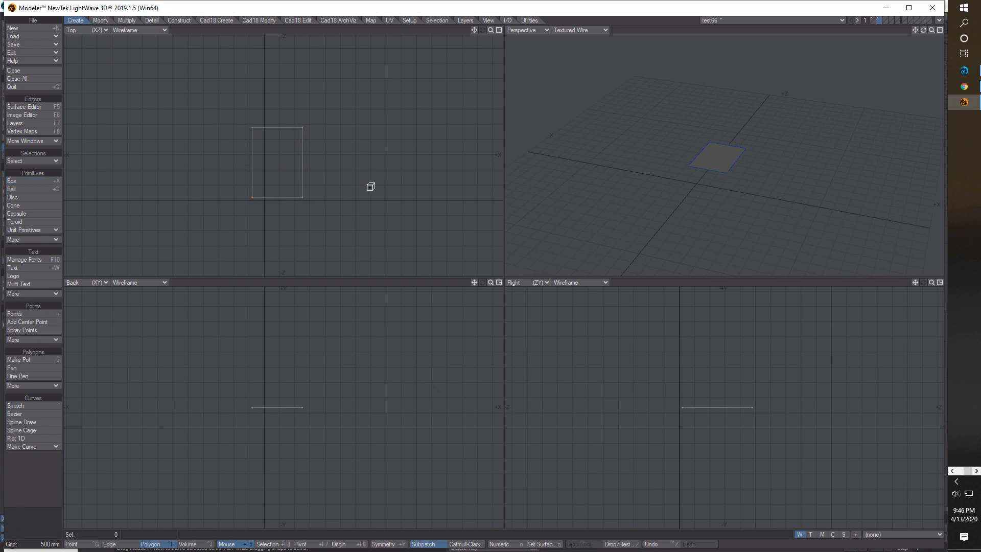
{"action": "key", "text": "F2"}
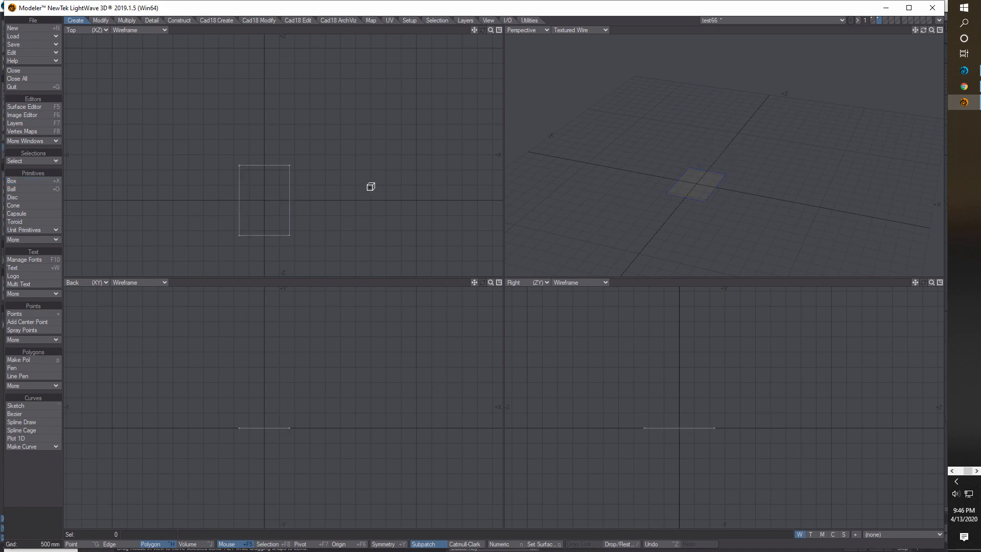
Step: Stretch the rectangle's two +Z corner points inward to about half their spacing, forming a trapezoid, and deselect them
{"action": "left_click", "coordinate": [77, 544]}
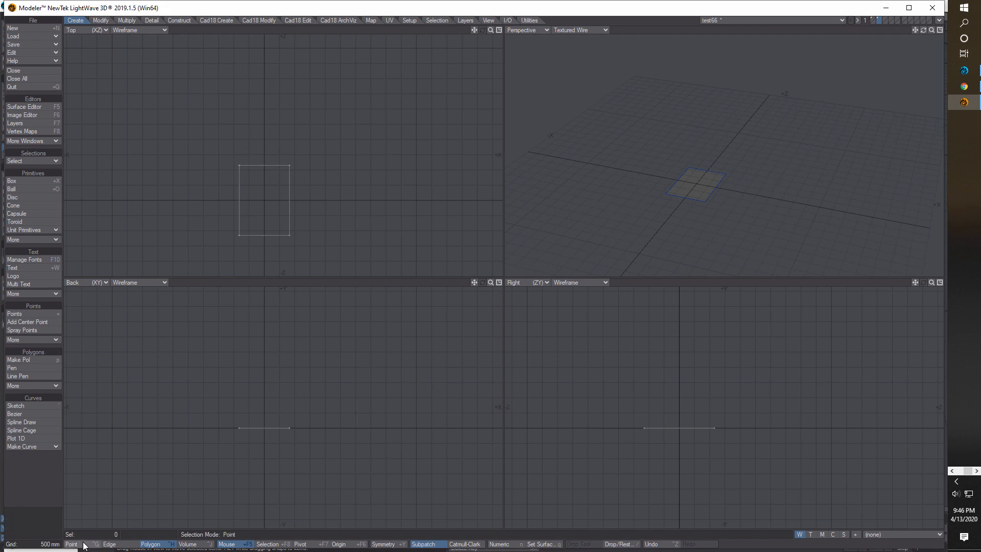
{"action": "mouse_move", "coordinate": [339, 152]}
{"action": "right_mouse_down"}
{"action": "mouse_move", "coordinate": [232, 143]}
{"action": "mouse_move", "coordinate": [285, 193]}
{"action": "mouse_move", "coordinate": [323, 139]}
{"action": "right_mouse_up"}
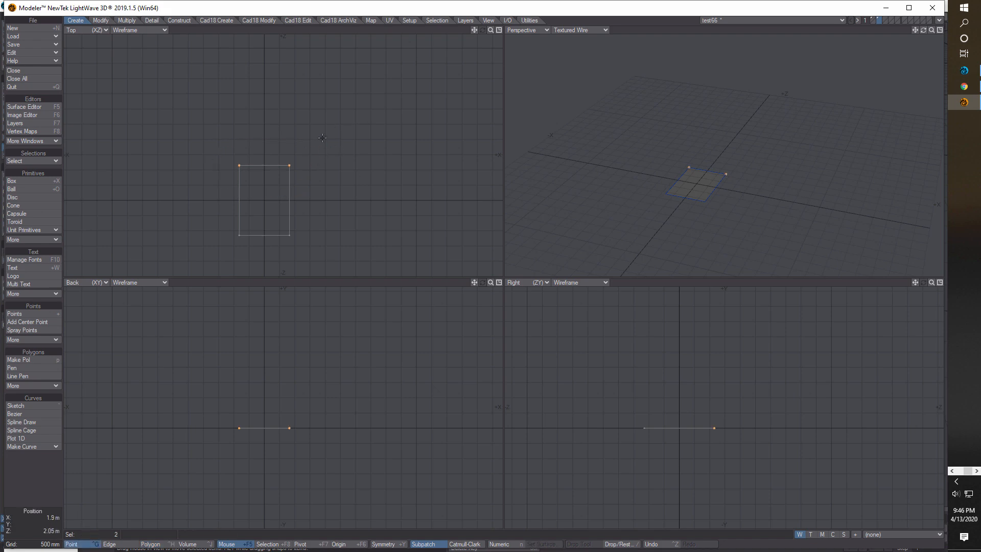
{"action": "left_click", "coordinate": [104, 21]}
{"action": "left_click", "coordinate": [20, 338]}
{"action": "left_click_drag", "start_coordinate": [266, 165], "coordinate": [195, 203]}
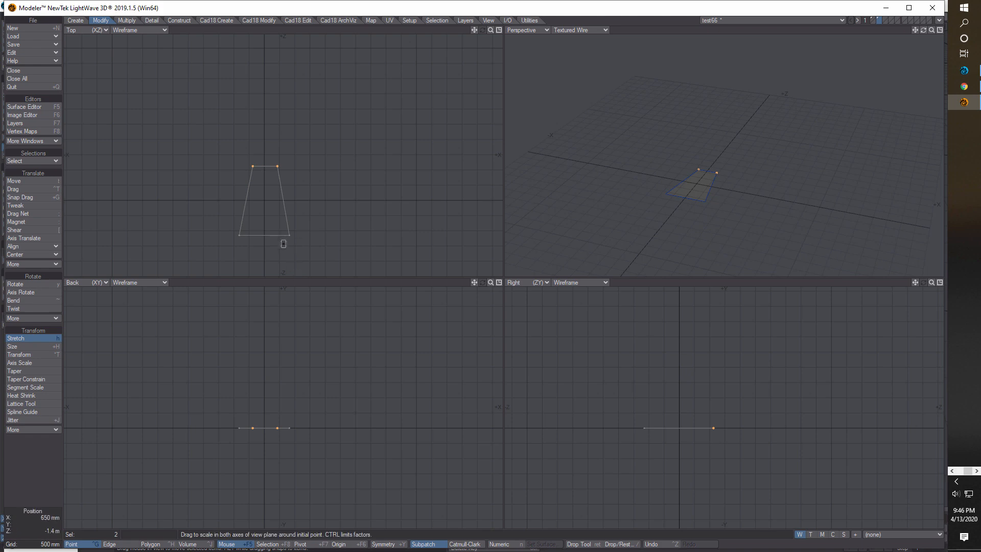
{"action": "key", "text": "space"}
{"action": "left_click", "coordinate": [41, 479]}
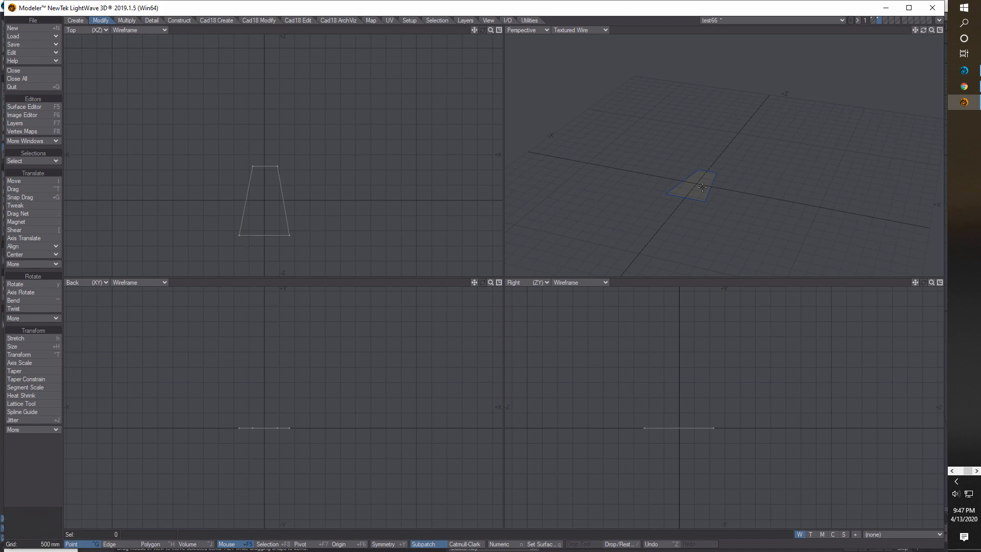
Step: Duplicate the trapezoid polygon and move the copy about 5 m along +X in the Top view
{"action": "left_click", "coordinate": [150, 544]}
{"action": "left_click", "coordinate": [695, 182]}
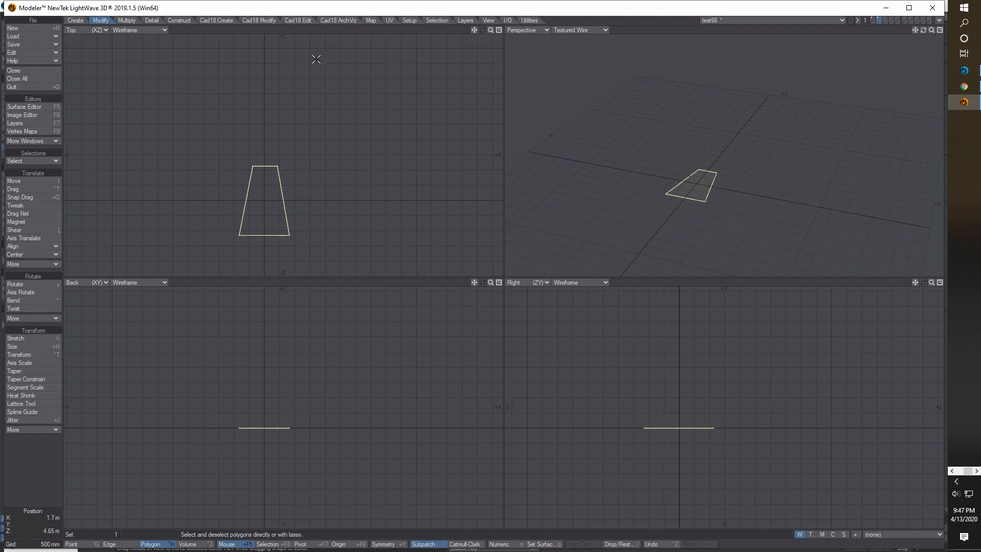
{"action": "key", "text": "t"}
{"action": "left_click_drag", "start_coordinate": [269, 212], "coordinate": [427, 211]}
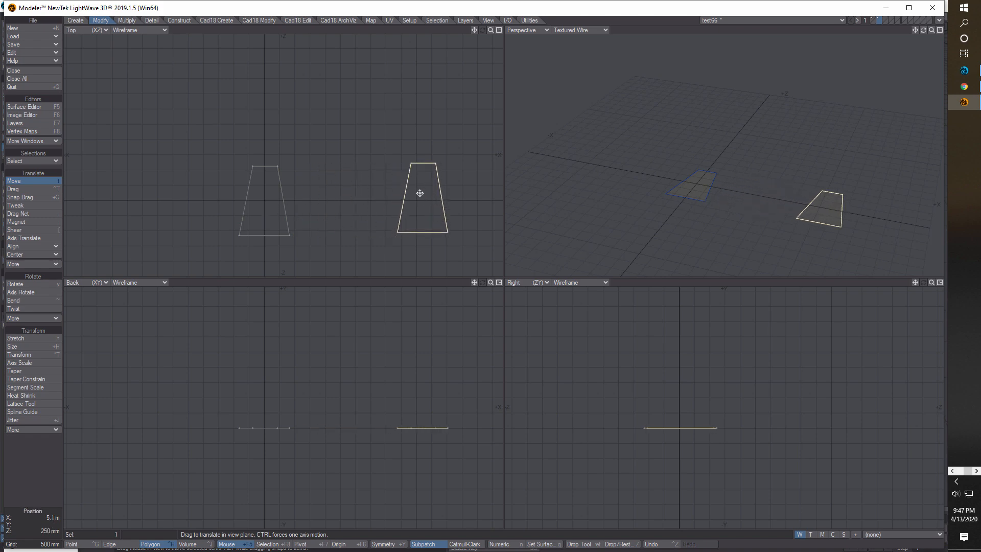
Step: Rotate the first copy counterclockwise so its narrow end faces up-left, and shift it slightly toward +X and +Z
{"action": "key", "text": "y"}
{"action": "left_click_drag", "start_coordinate": [419, 193], "coordinate": [453, 193]}
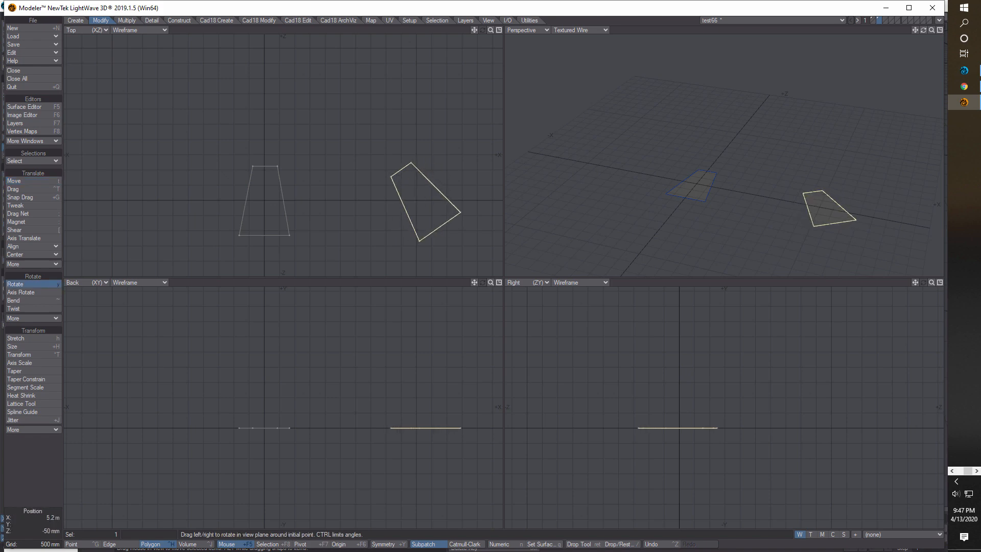
{"action": "key", "text": "t"}
{"action": "left_click_drag", "start_coordinate": [429, 216], "coordinate": [457, 184]}
{"action": "key", "text": "y"}
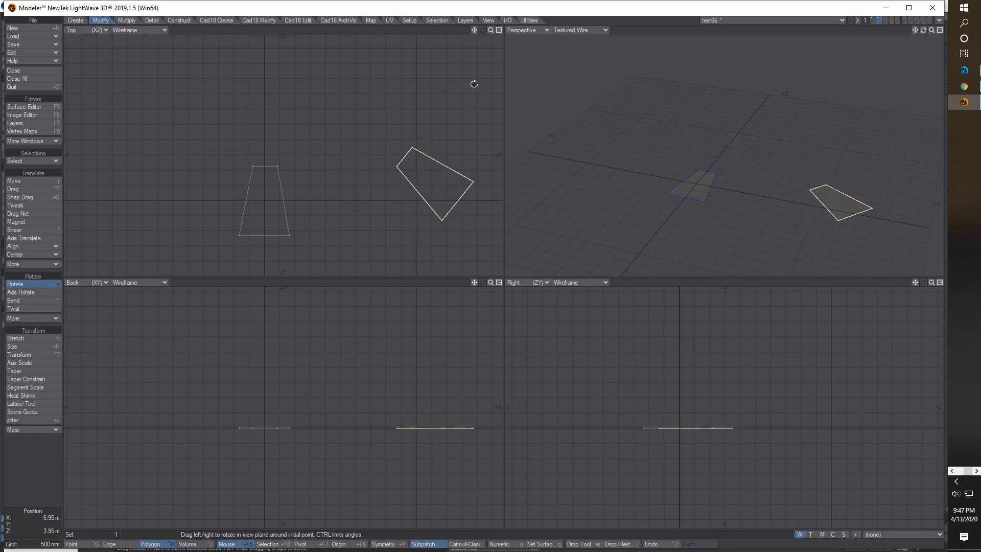
{"action": "left_click_drag", "start_coordinate": [491, 29], "coordinate": [429, 30]}
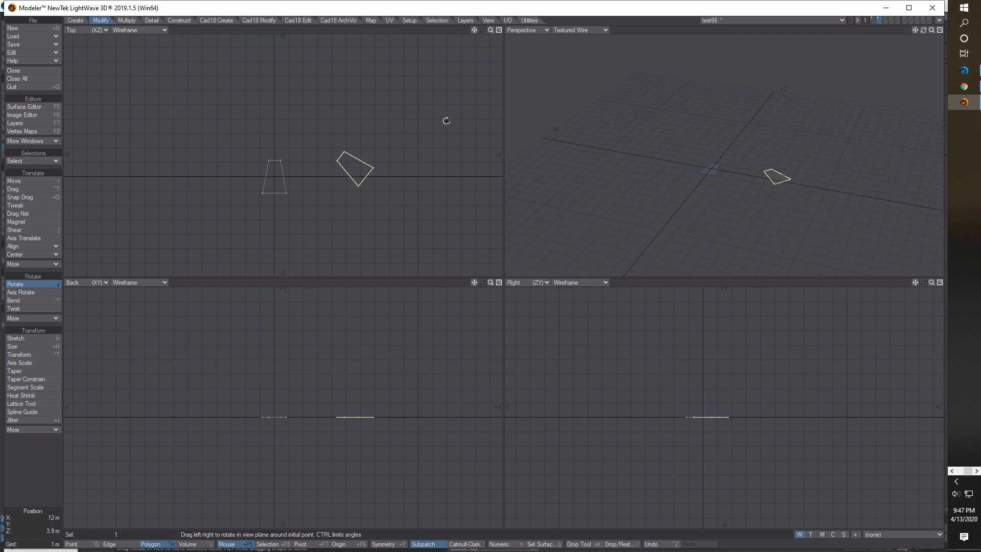
{"action": "key", "text": "space"}
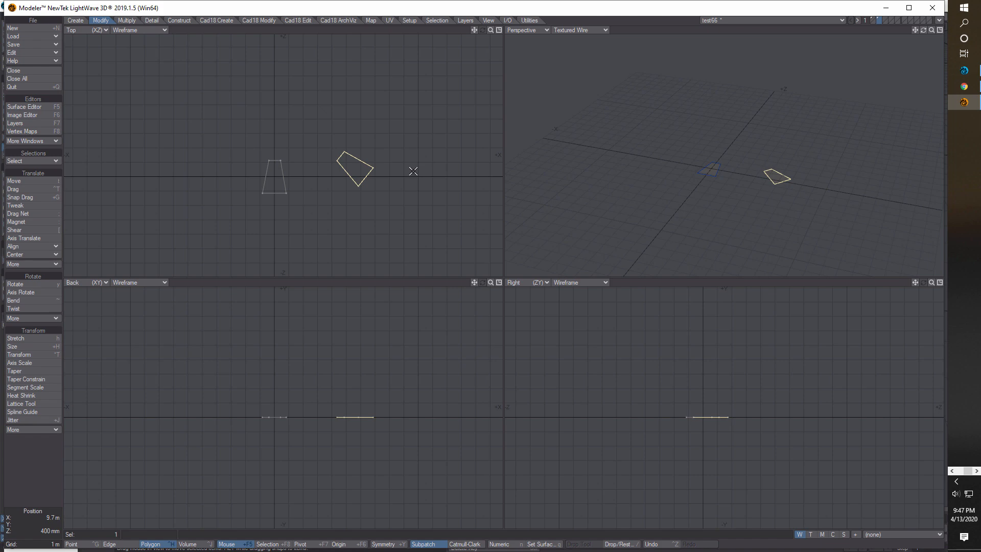
Step: Place a second trapezoid copy above and right of the first, rotated counterclockwise so its narrow end faces left
{"action": "key", "text": "t"}
{"action": "left_click_drag", "start_coordinate": [372, 171], "coordinate": [408, 115]}
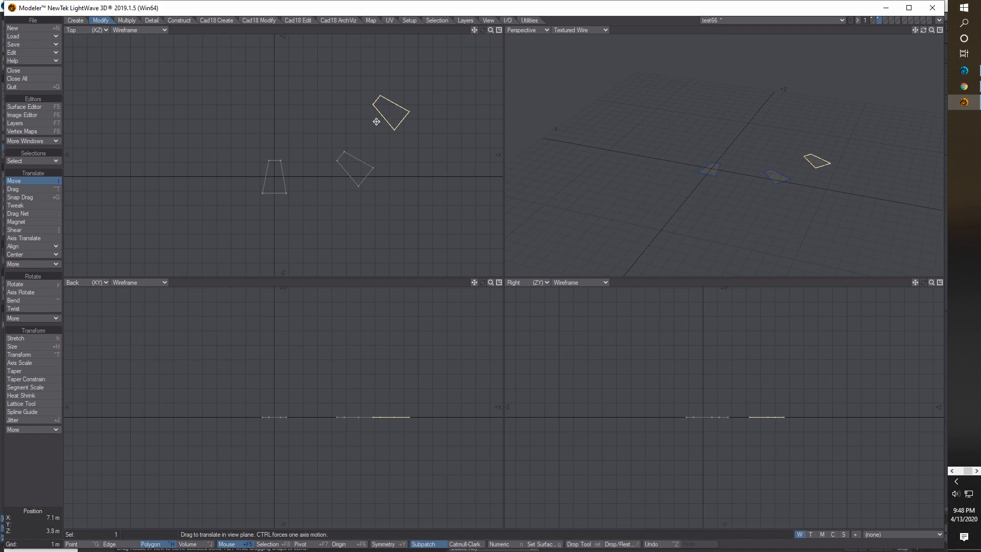
{"action": "key", "text": "y"}
{"action": "left_click_drag", "start_coordinate": [392, 114], "coordinate": [373, 106]}
{"action": "key", "text": "t"}
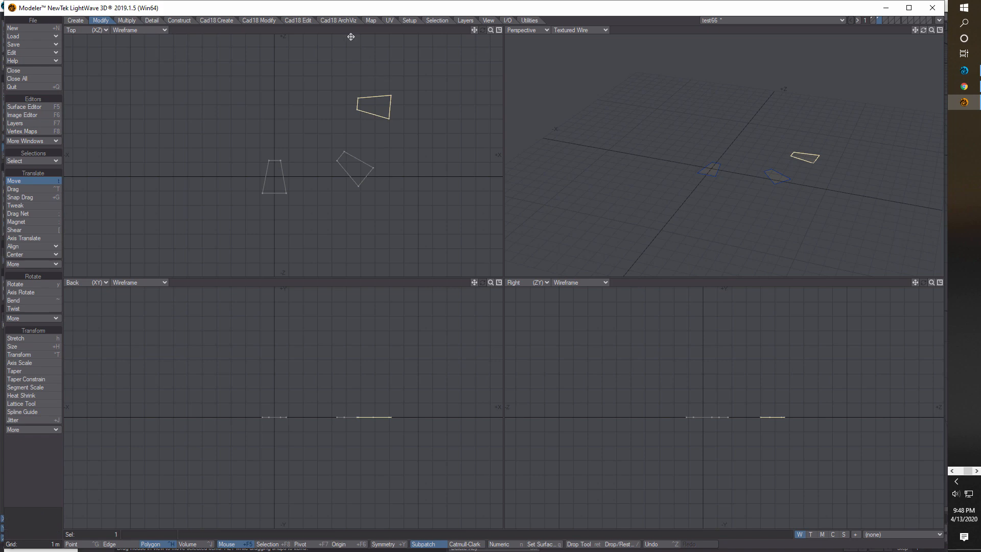
{"action": "key", "text": "space"}
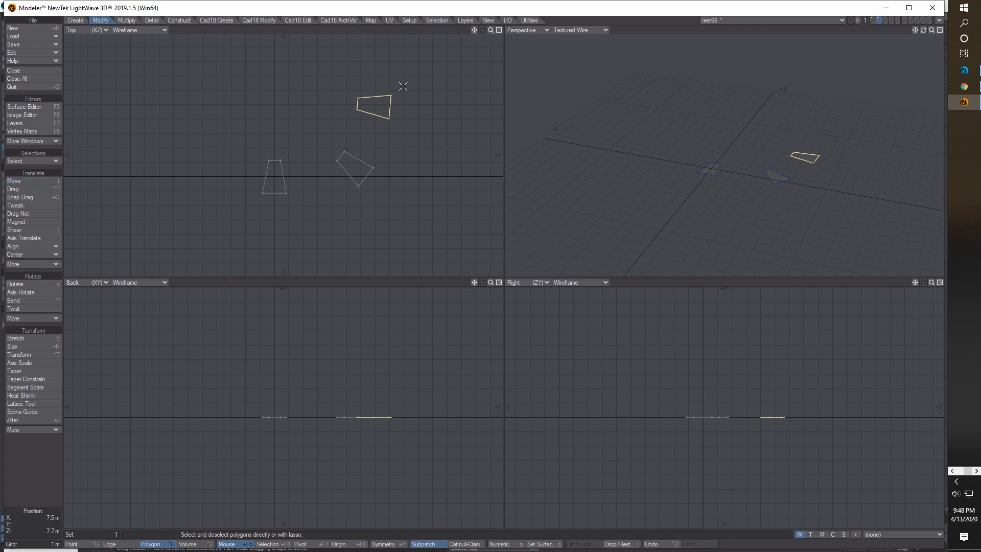
Step: Place a third trapezoid copy above and left of the second, rotated so its narrow end faces down-left
{"action": "key", "text": "t"}
{"action": "left_click_drag", "start_coordinate": [382, 106], "coordinate": [342, 44]}
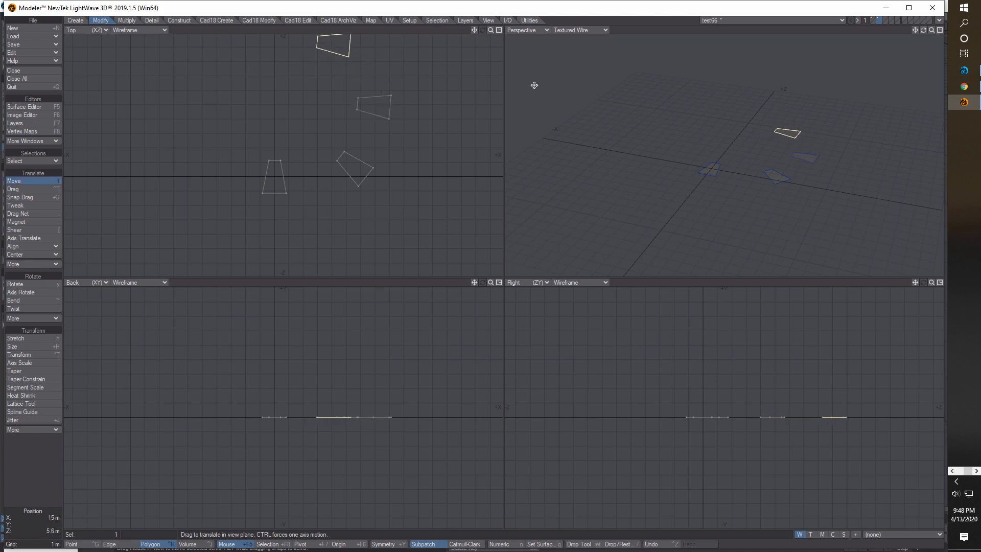
{"action": "left_click", "coordinate": [493, 30]}
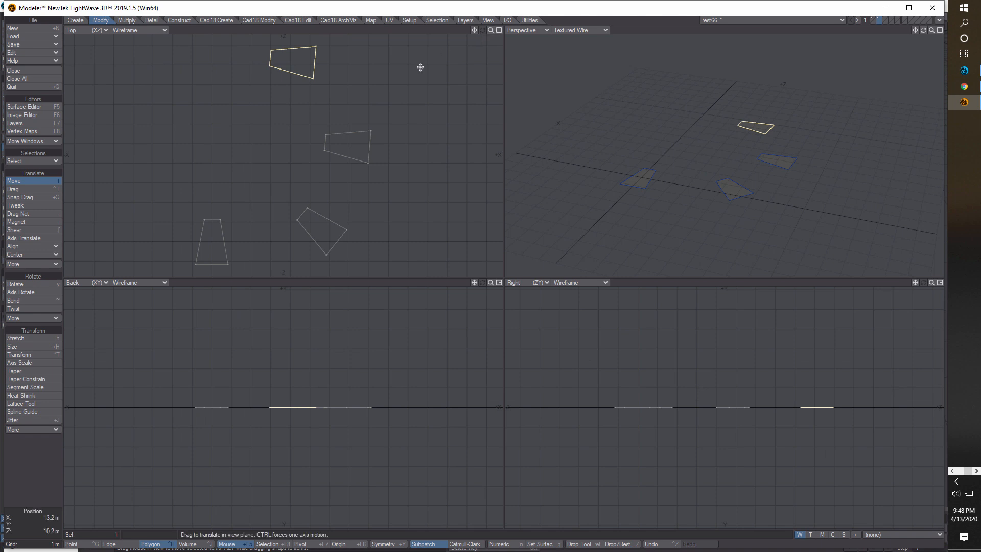
{"action": "key", "text": "y"}
{"action": "mouse_move", "coordinate": [296, 60]}
{"action": "left_mouse_down"}
{"action": "mouse_move", "coordinate": [347, 60]}
{"action": "mouse_move", "coordinate": [299, 59]}
{"action": "left_mouse_up"}
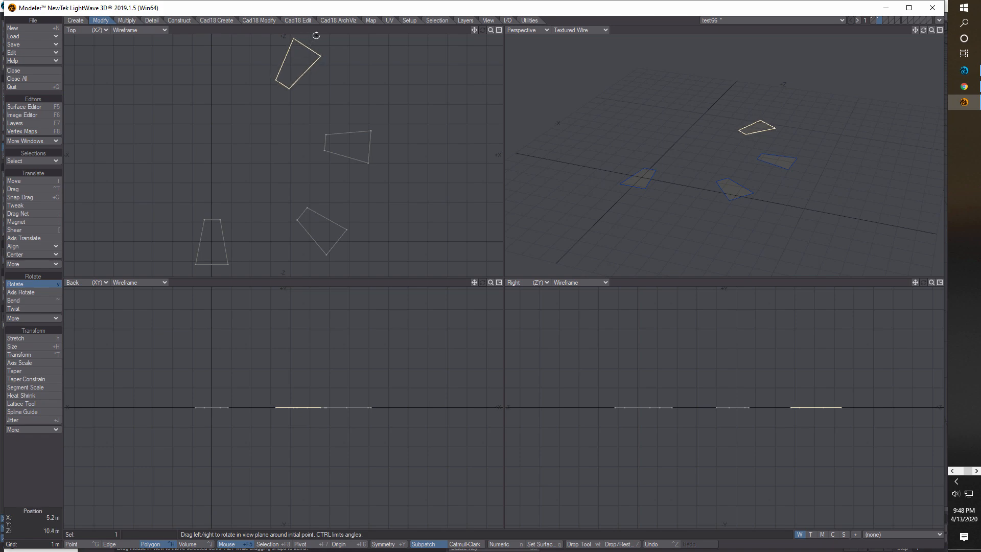
{"action": "key", "text": "Return"}
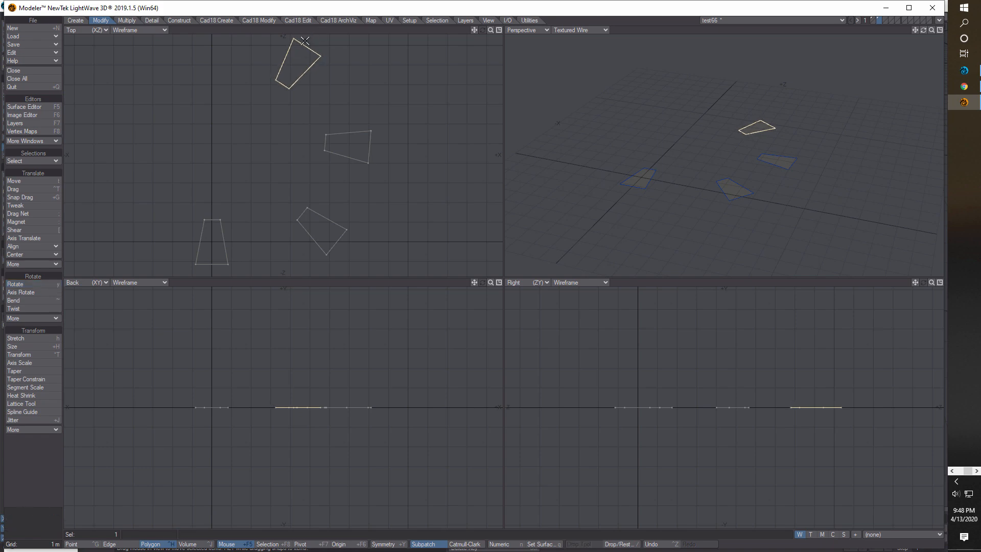
Step: Copy the left-facing trapezoid to the upper left of the arrangement, rotating it so its narrow end faces down-right
{"action": "key", "text": "Left"}
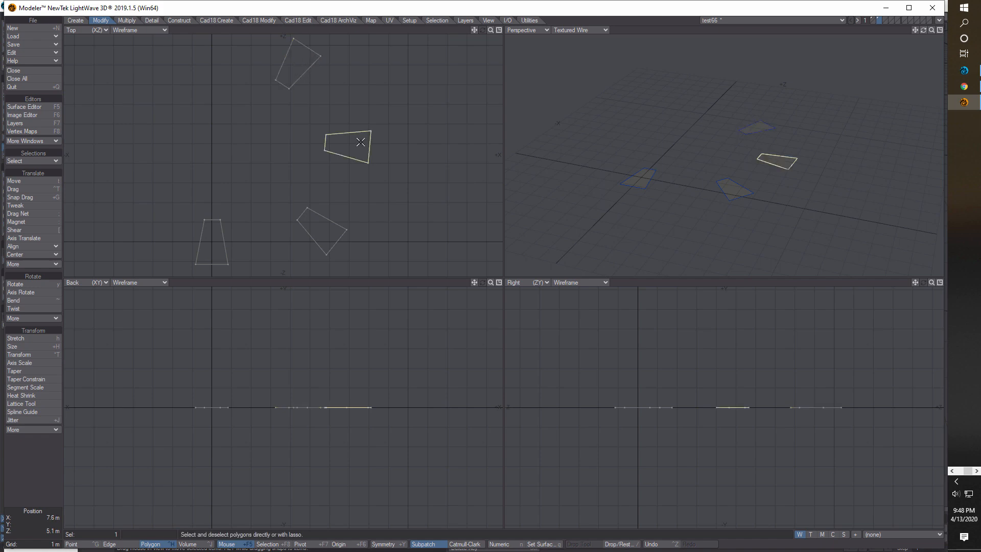
{"action": "key", "text": "t"}
{"action": "left_click_drag", "start_coordinate": [361, 142], "coordinate": [183, 63]}
{"action": "key", "text": "y"}
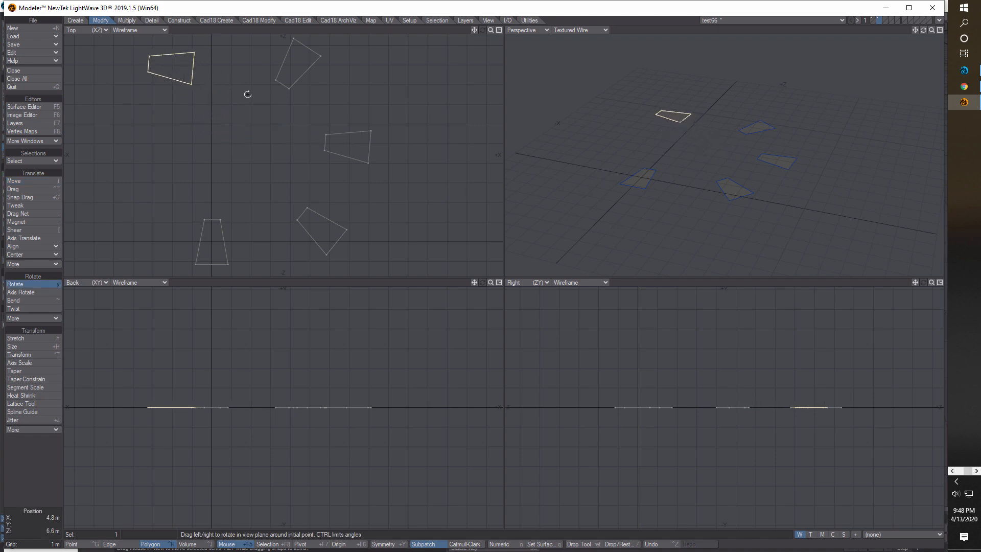
{"action": "left_click_drag", "start_coordinate": [180, 64], "coordinate": [244, 63]}
{"action": "key", "text": "t"}
{"action": "left_click_drag", "start_coordinate": [211, 77], "coordinate": [193, 75]}
Step: Paste another trapezoid on the -X side of the arrangement and rotate it so its narrow end faces right
{"action": "key", "text": "v"}
{"action": "left_click_drag", "start_coordinate": [352, 148], "coordinate": [118, 170]}
{"action": "key", "text": "y"}
{"action": "key", "text": "t"}
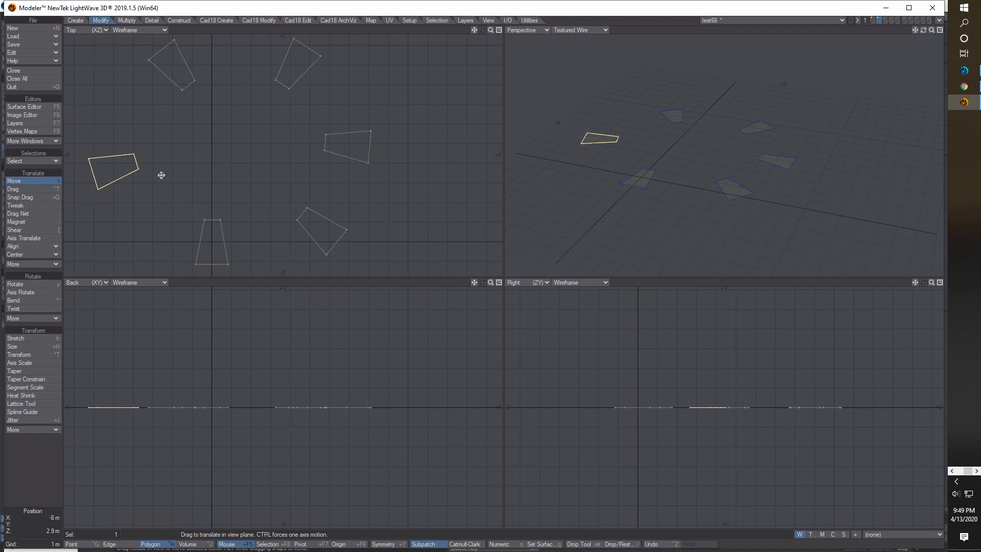
Step: Show the slab's layer and send the test66 object to Layout, keeping test66:polys as the current item
{"action": "left_click", "coordinate": [873, 20]}
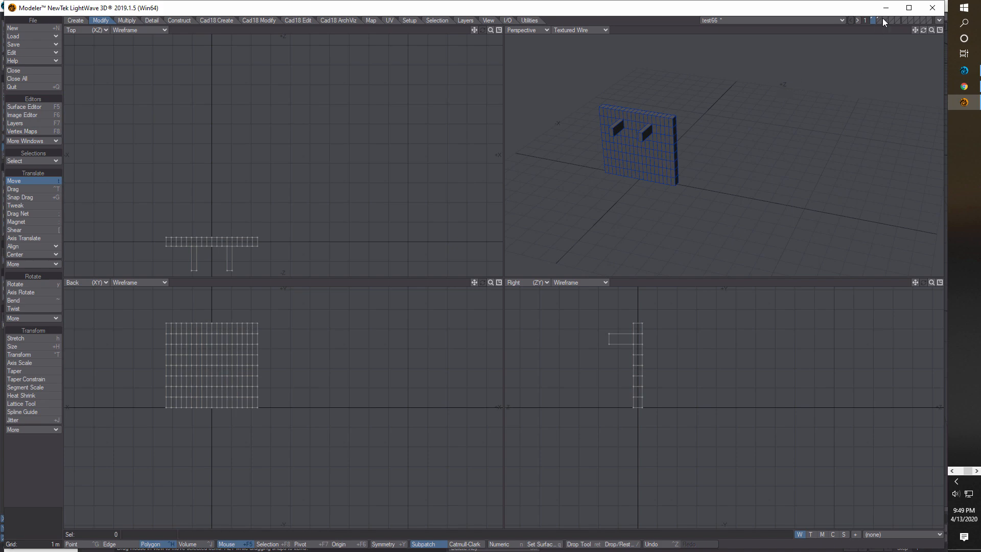
{"action": "left_click", "coordinate": [939, 20]}
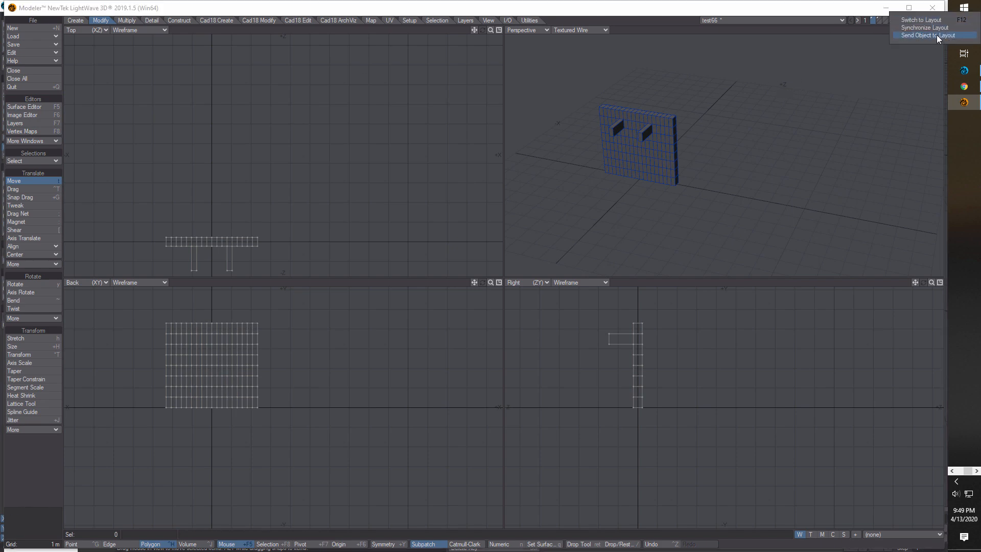
{"action": "left_click", "coordinate": [937, 35]}
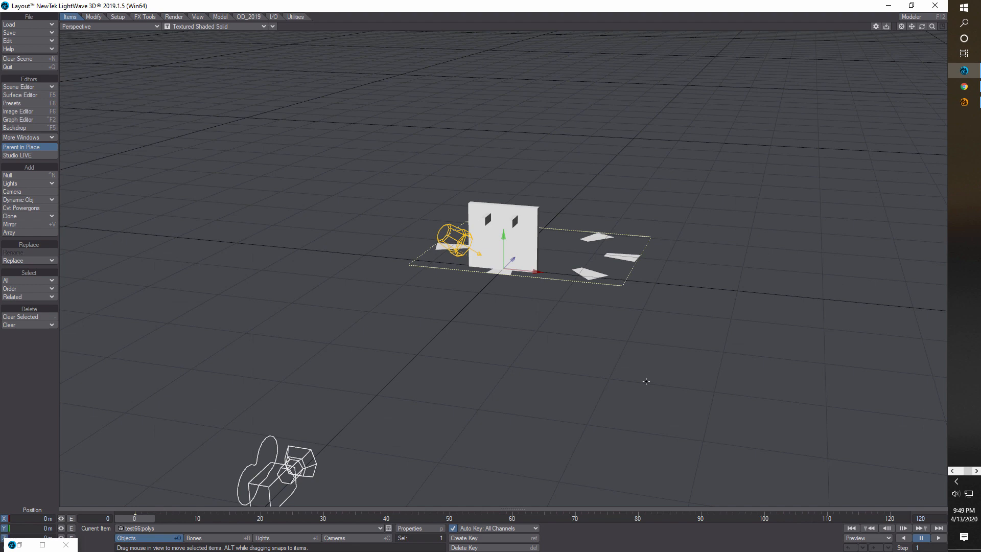
{"action": "left_click", "coordinate": [376, 528]}
{"action": "left_click", "coordinate": [376, 527]}
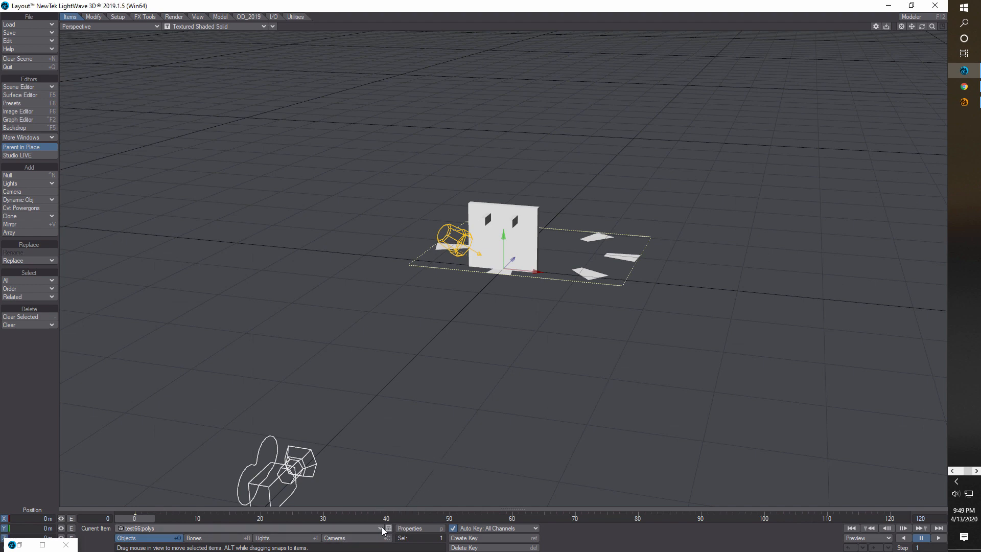
Step: Add an Instance Generator to test66:polys and add test66:item as its instanced object
{"action": "left_click", "coordinate": [427, 531]}
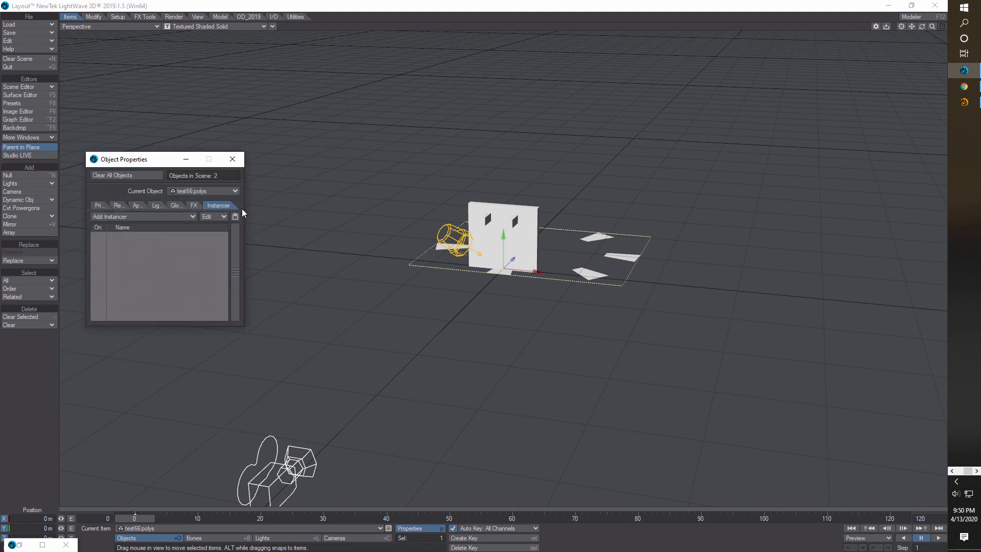
{"action": "left_click", "coordinate": [190, 215]}
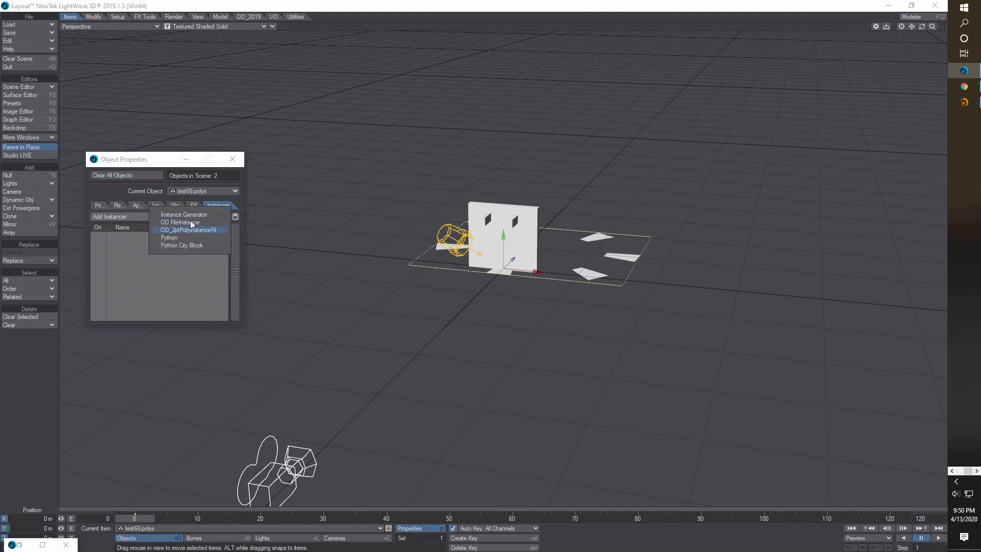
{"action": "left_click", "coordinate": [194, 215]}
{"action": "double_click", "coordinate": [179, 234]}
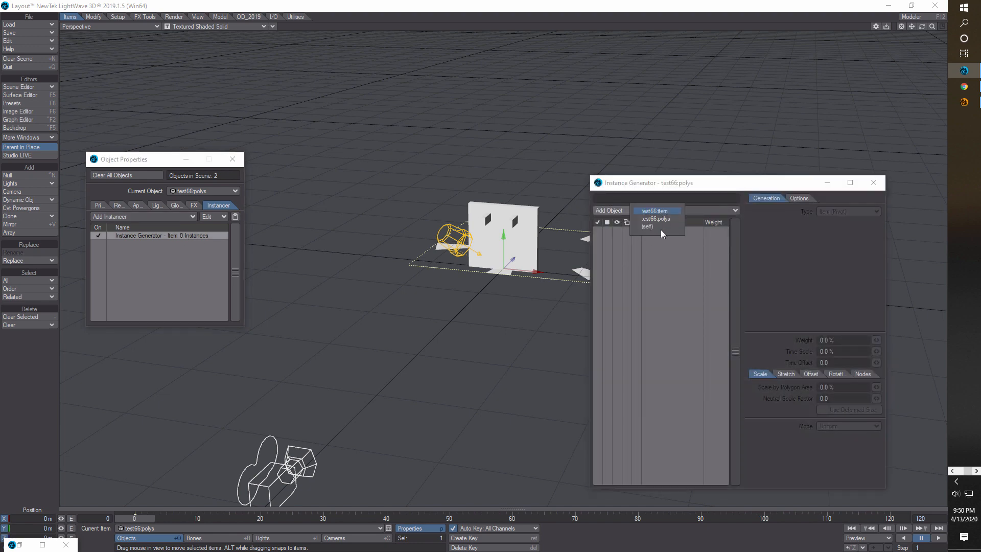
{"action": "left_click", "coordinate": [662, 211]}
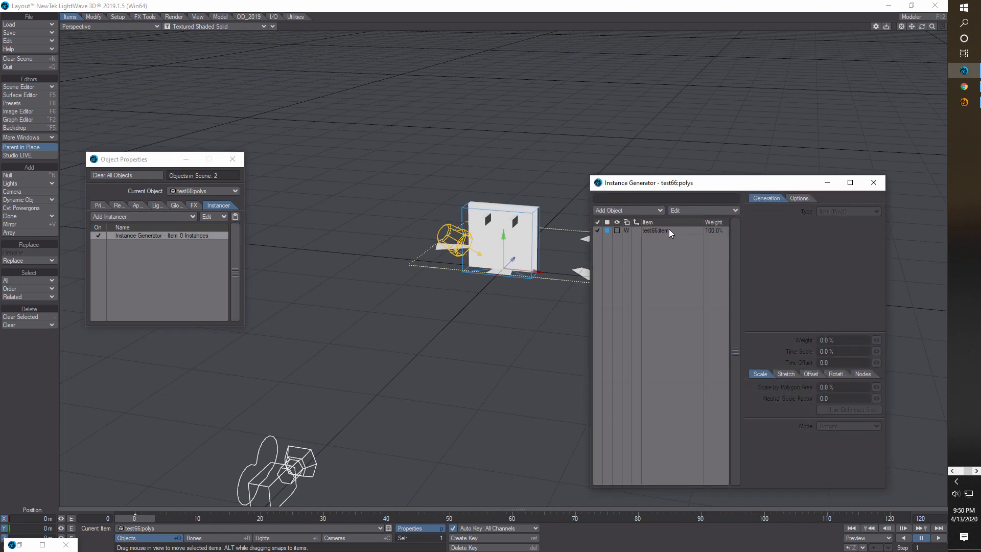
Step: Set the instance generation type for test66:item to Polygons and enable Max Polygons
{"action": "left_click", "coordinate": [669, 228]}
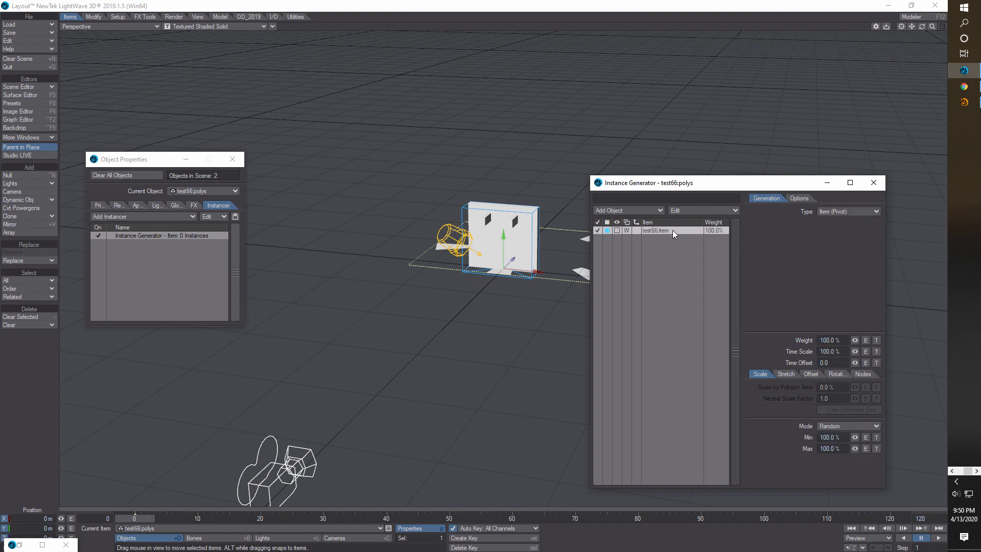
{"action": "left_click", "coordinate": [876, 212]}
{"action": "left_click", "coordinate": [875, 225]}
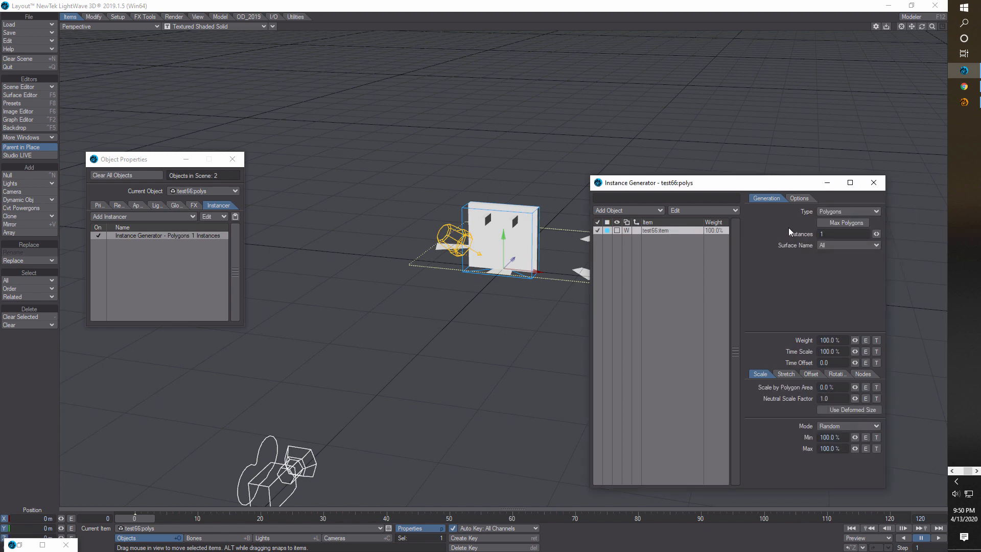
{"action": "left_click", "coordinate": [825, 226]}
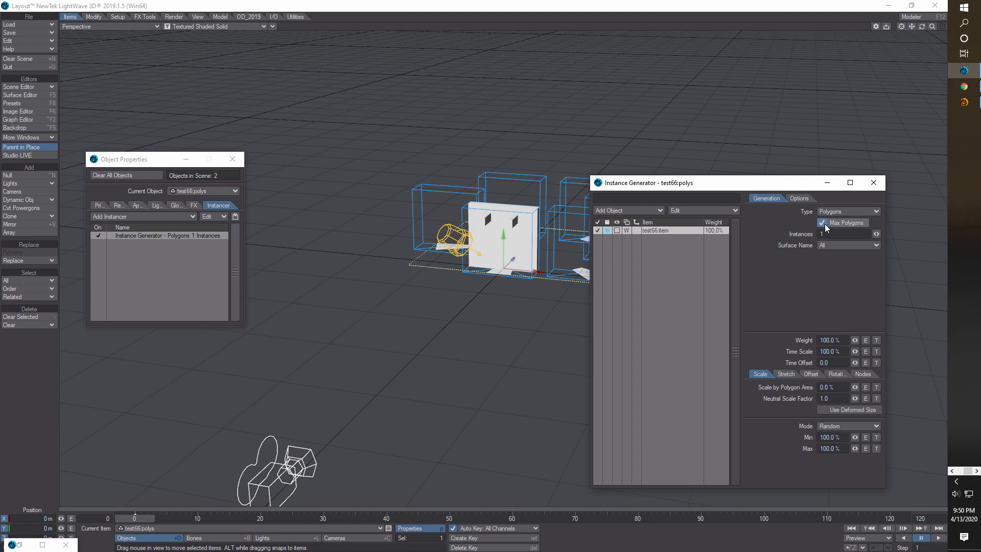
Step: Set the instances' rotation alignment to Edge Aligned and close the Instance Generator window
{"action": "left_click", "coordinate": [838, 374]}
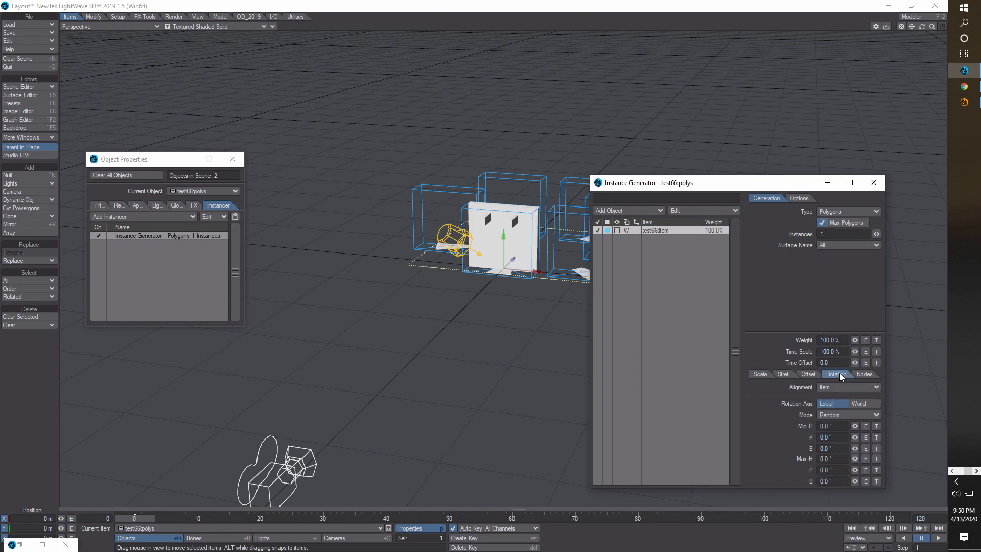
{"action": "left_click", "coordinate": [867, 389]}
{"action": "left_click", "coordinate": [870, 398]}
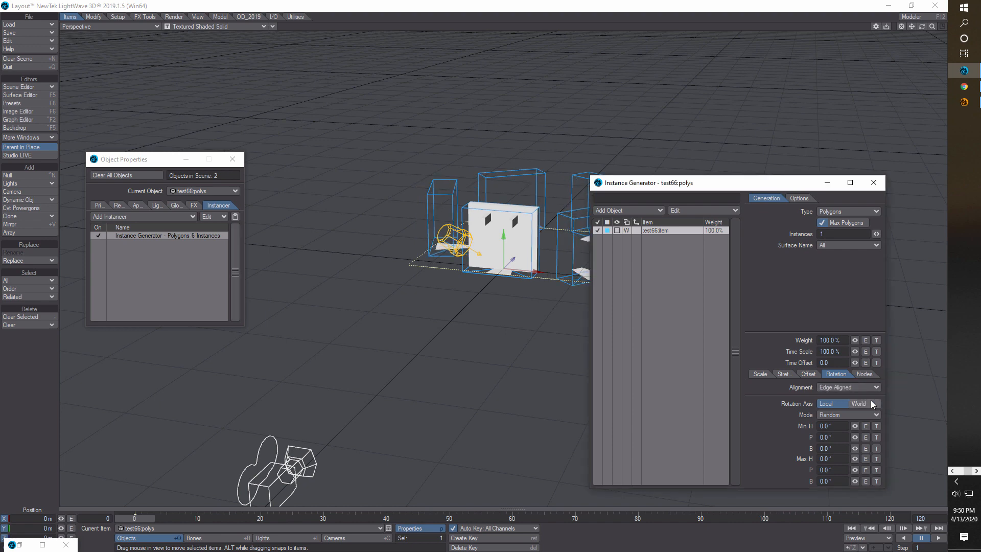
{"action": "left_click", "coordinate": [874, 183]}
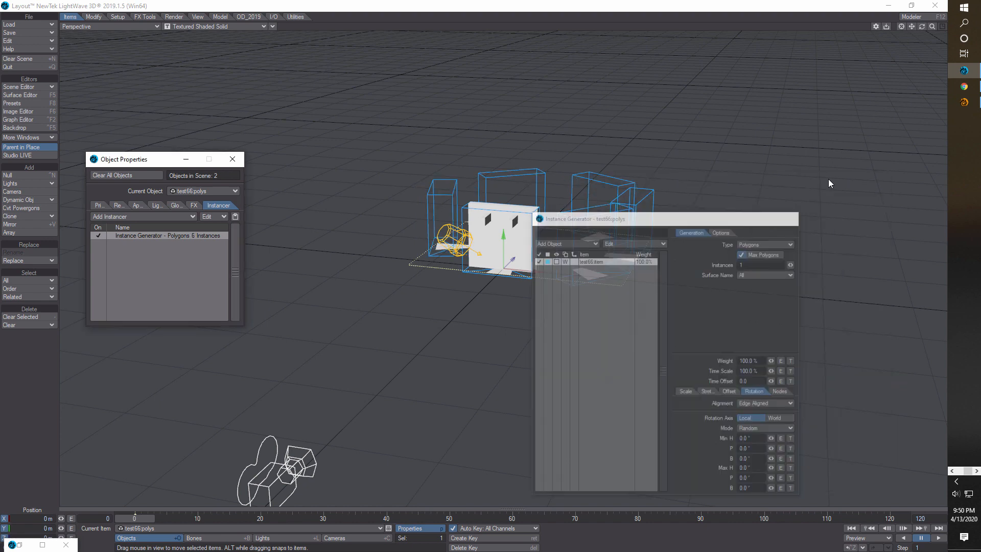
Step: Minimize Object Properties and render the Perspective viewport with VPR, viewing the instances from a higher angle
{"action": "left_click", "coordinate": [186, 159]}
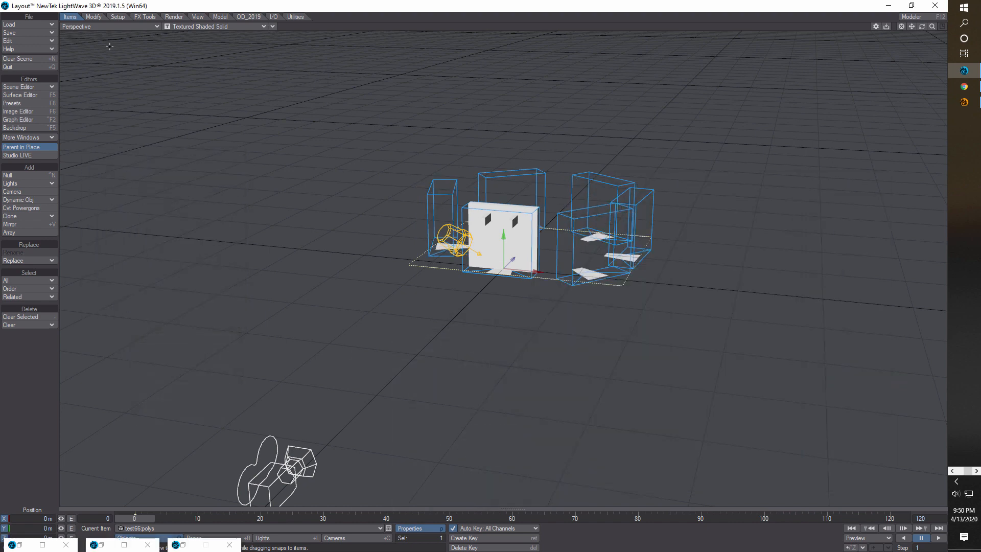
{"action": "left_click", "coordinate": [265, 24]}
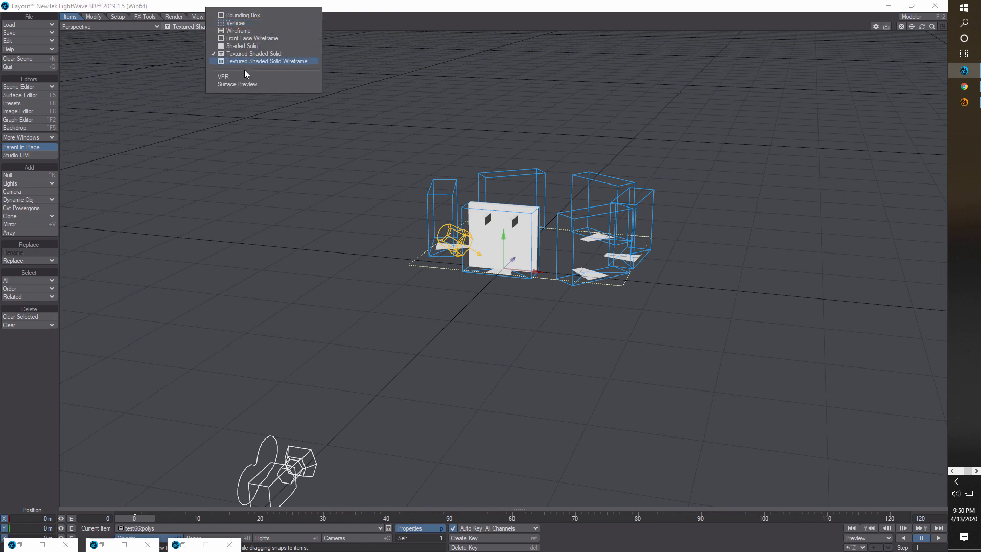
{"action": "left_click", "coordinate": [244, 75]}
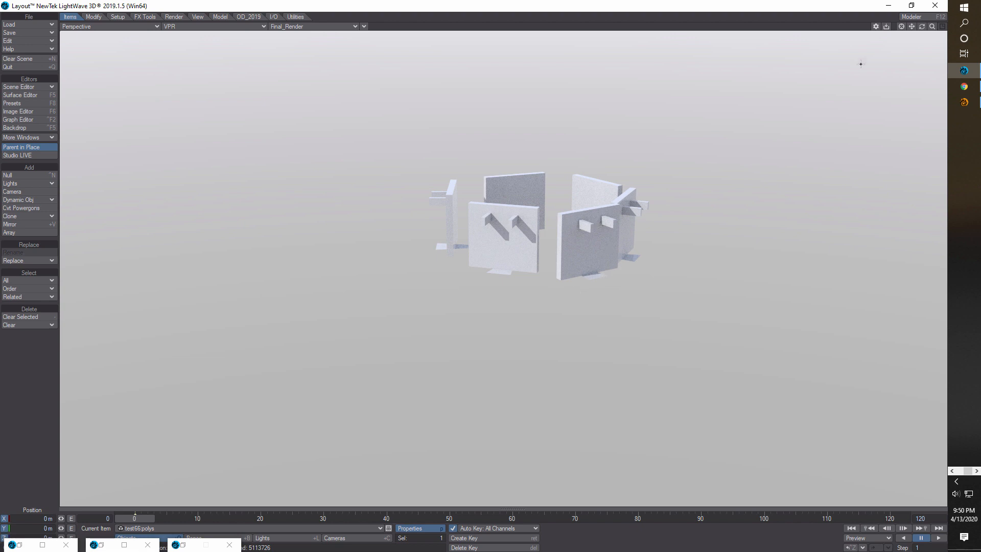
{"action": "left_click_drag", "start_coordinate": [922, 27], "coordinate": [921, 51]}
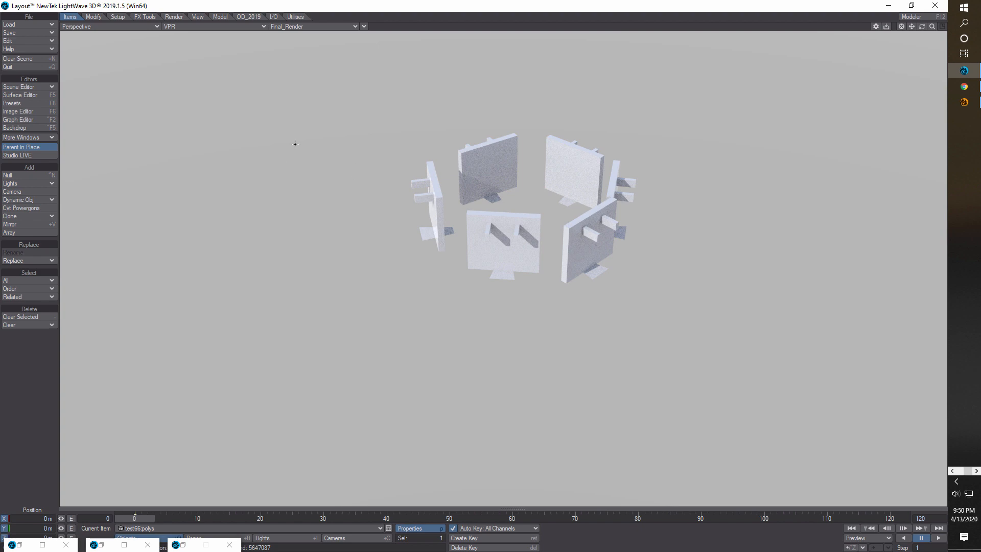
Step: Close the minimized Scene Editor and the two other minimized windows
{"action": "left_click", "coordinate": [30, 87]}
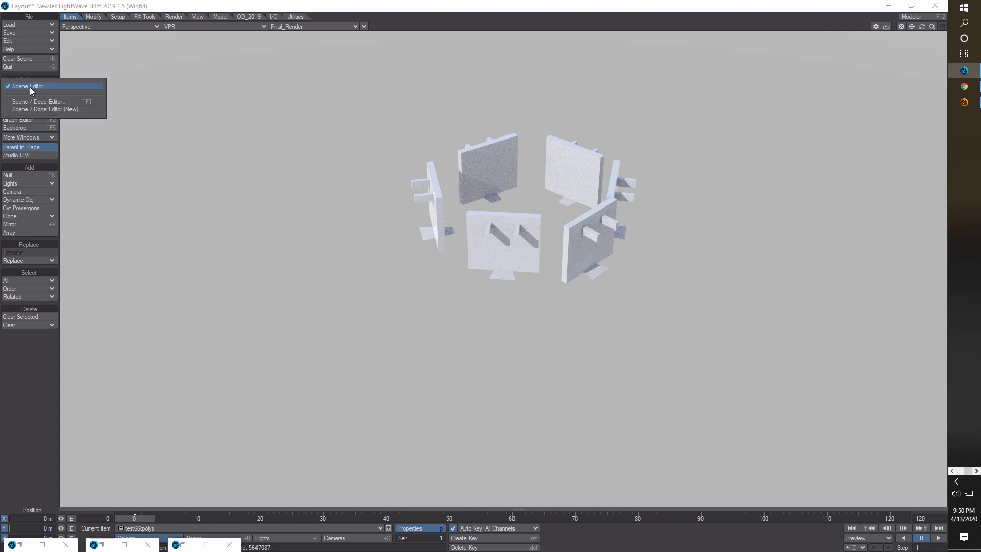
{"action": "left_click", "coordinate": [30, 86]}
{"action": "left_click", "coordinate": [29, 87]}
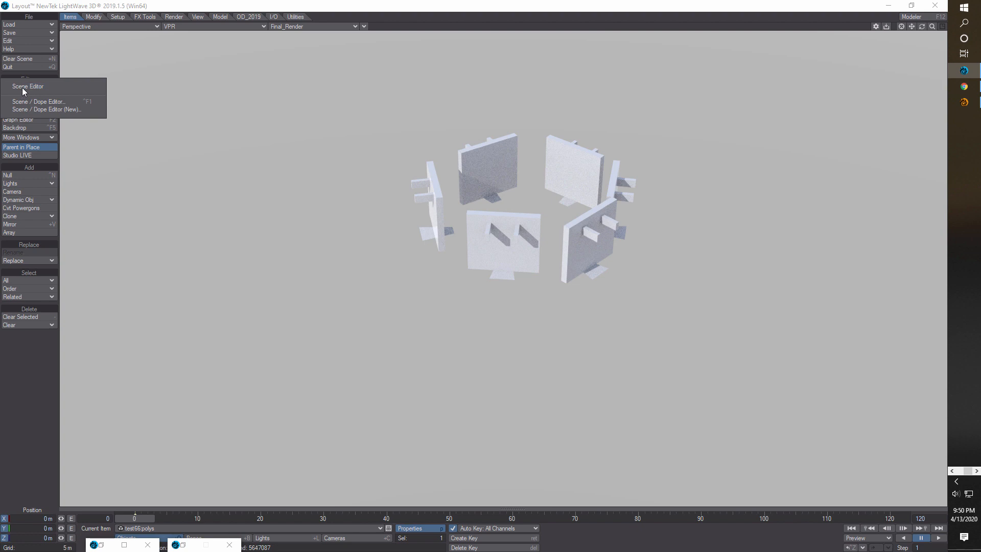
{"action": "left_click", "coordinate": [227, 544]}
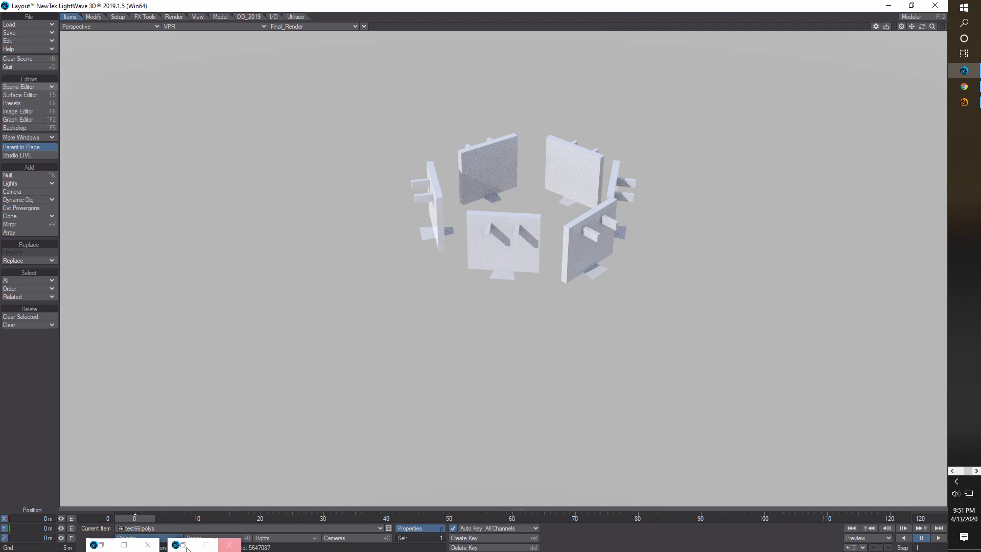
{"action": "left_click", "coordinate": [147, 544]}
{"action": "left_click", "coordinate": [229, 545]}
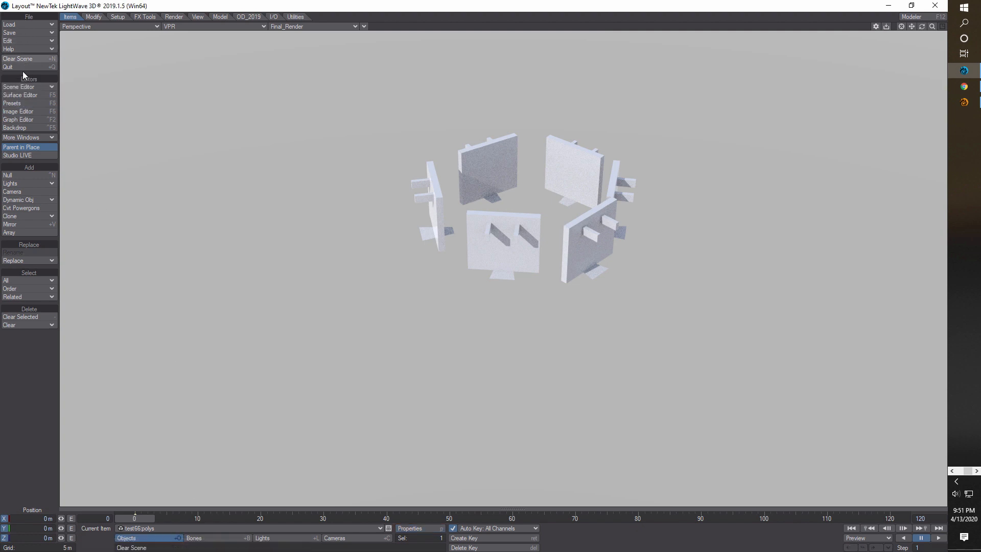
Step: Deactivate test66:item and test66:polys in the Scene Editor, keeping the VPR render in sight, and close the editor
{"action": "left_click", "coordinate": [29, 87]}
{"action": "left_click", "coordinate": [39, 82]}
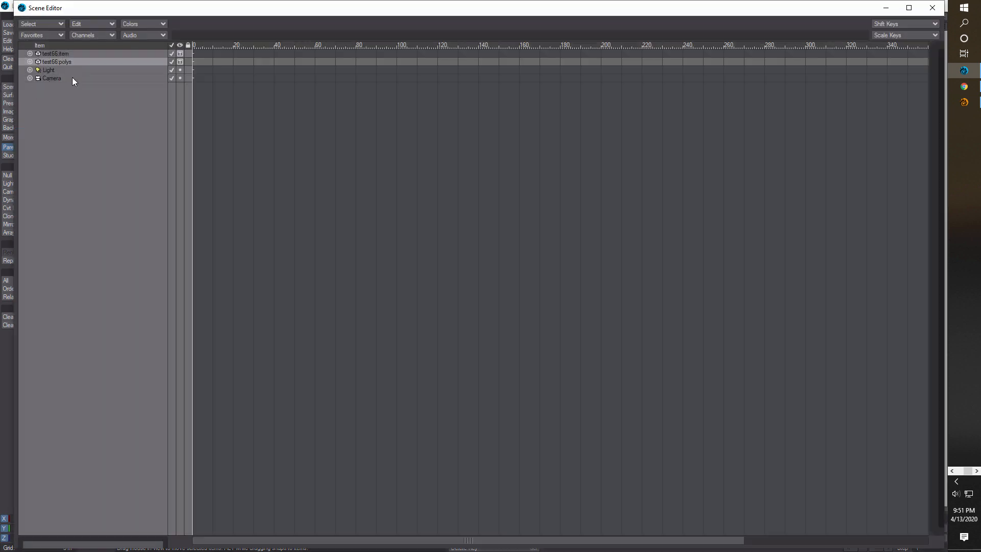
{"action": "left_click_drag", "start_coordinate": [495, 14], "coordinate": [597, 326]}
{"action": "left_click", "coordinate": [272, 364]}
{"action": "left_click", "coordinate": [271, 372]}
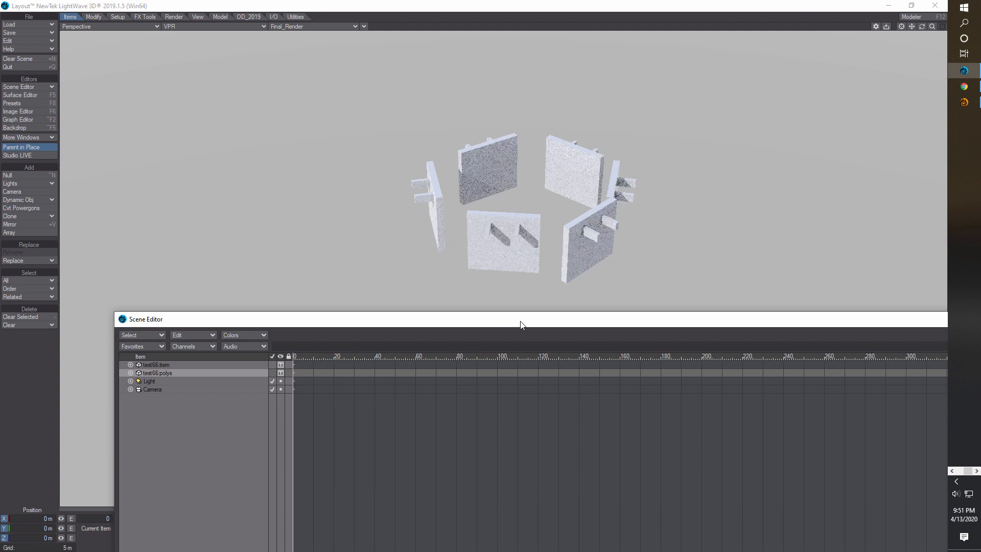
{"action": "left_click_drag", "start_coordinate": [506, 324], "coordinate": [470, 309]}
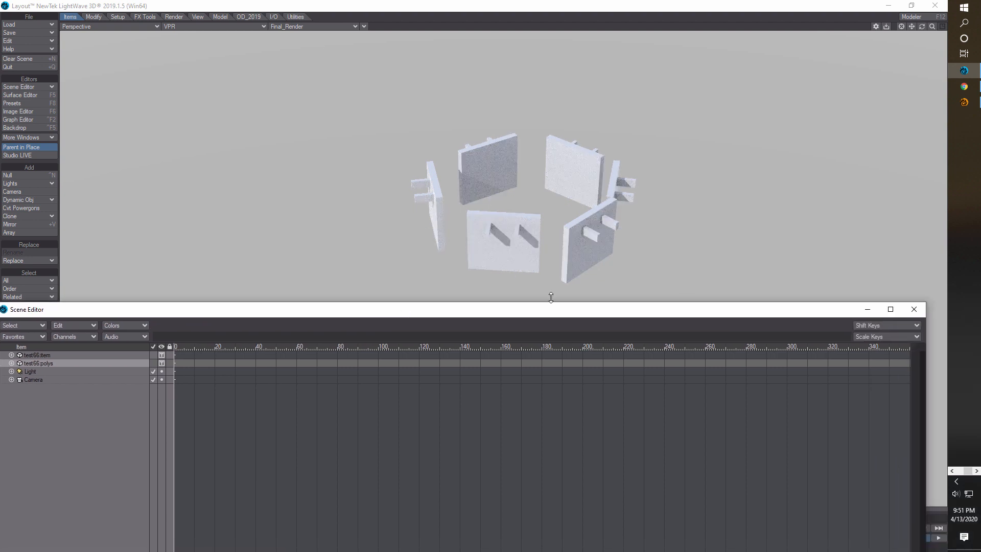
{"action": "left_click", "coordinate": [914, 309]}
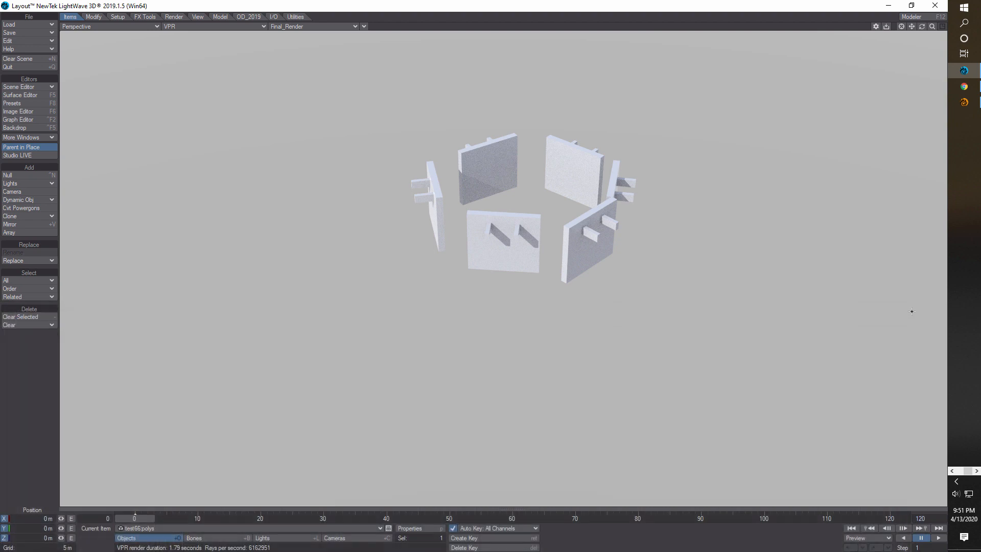